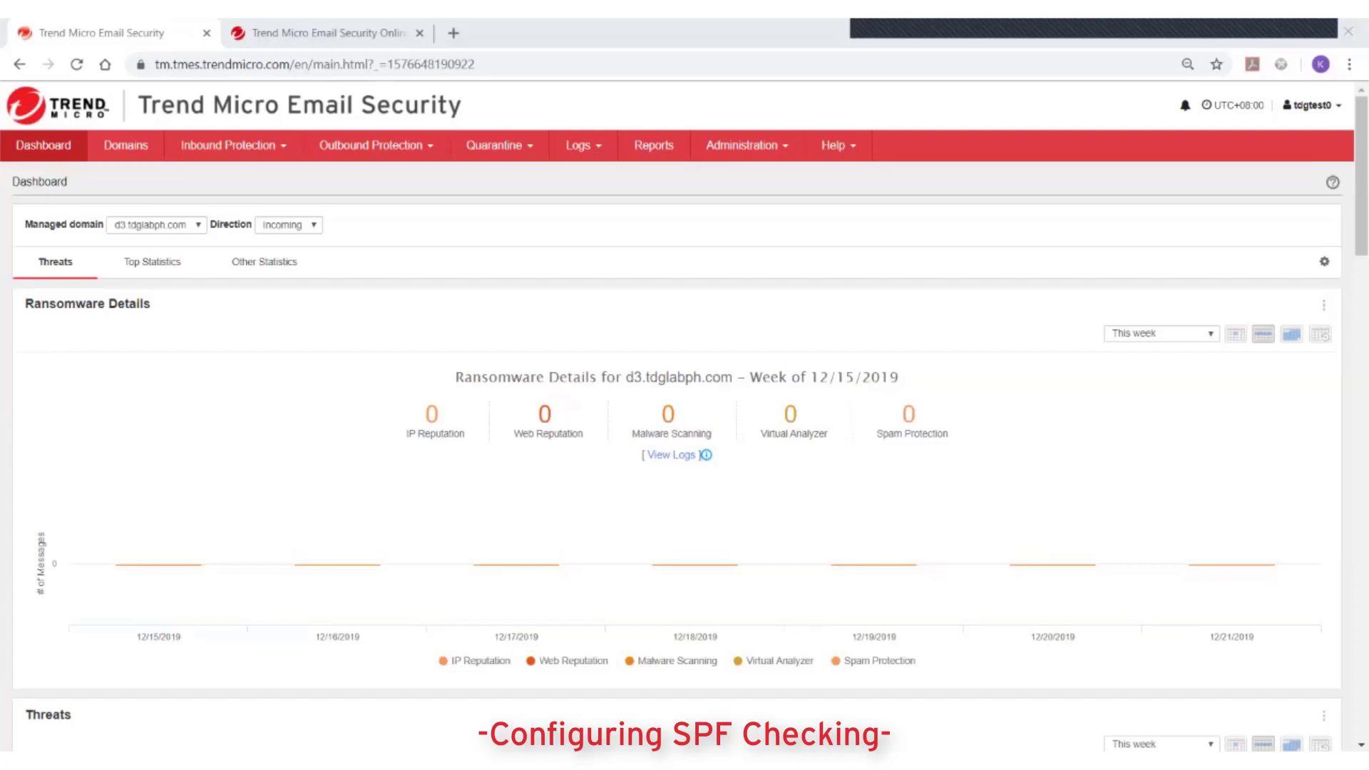
# - Go to Inbound Protection's Sender Policy Framework (SPF) page, showing only the Default policy
pyautogui.click(179, 144)
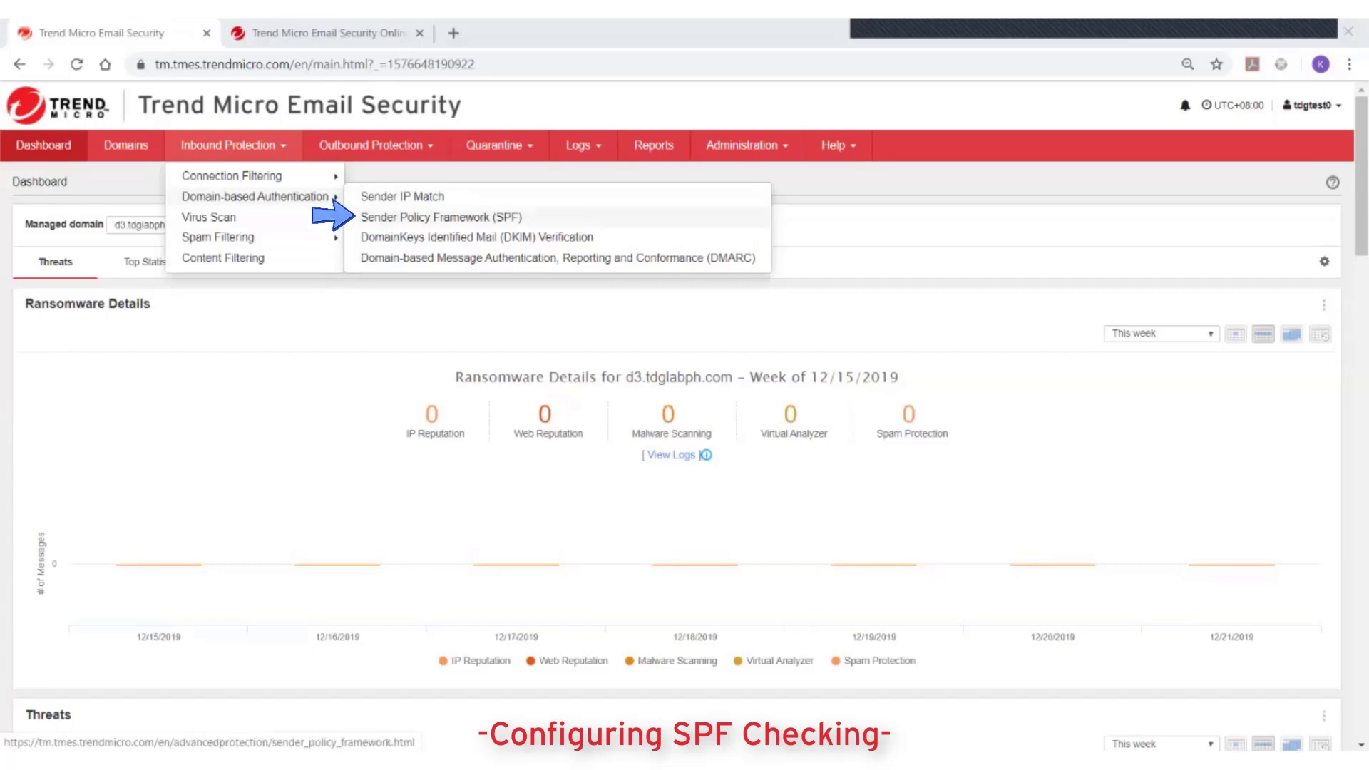
pyautogui.click(440, 217)
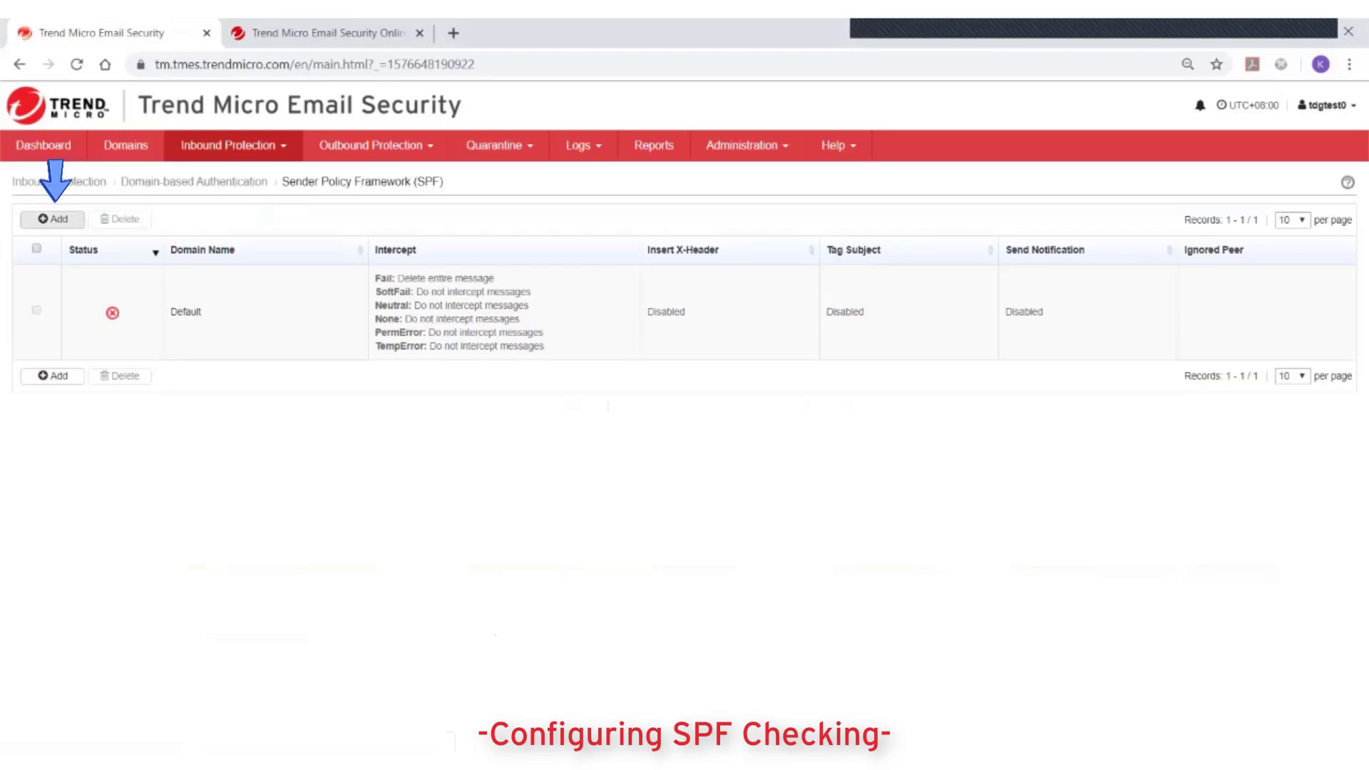
# - Add an SPF setting for domain d3.tdglabph.com, keeping SPF enabled and subject tagging on
pyautogui.click(53, 219)
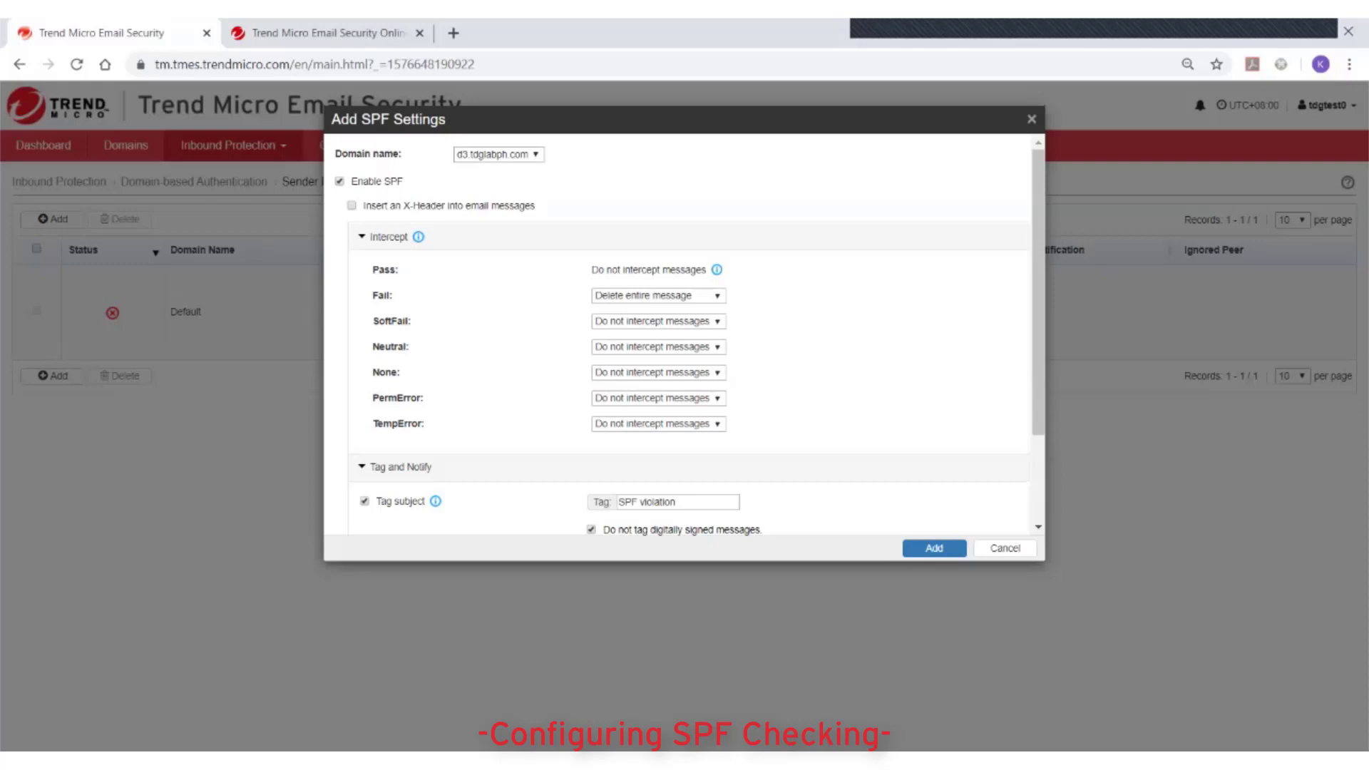
pyautogui.click(498, 154)
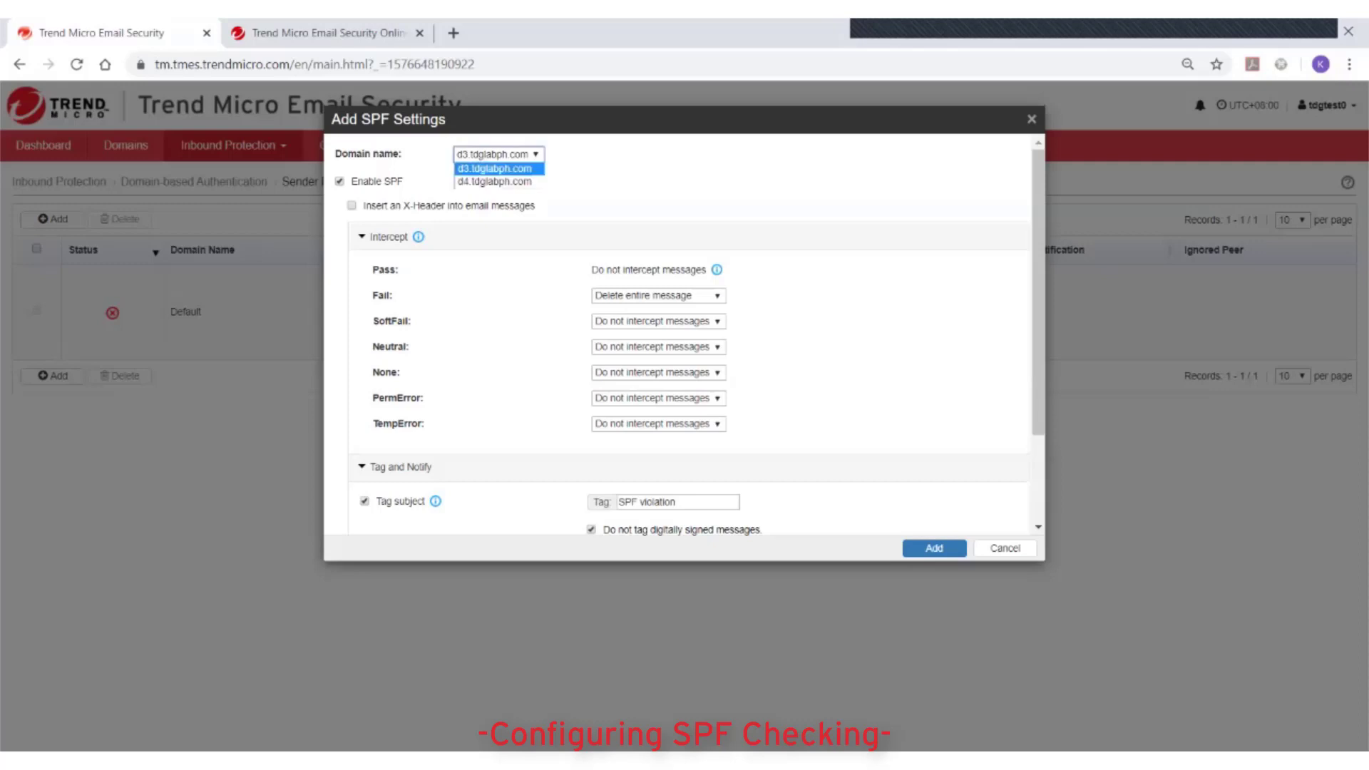
pyautogui.press('Return')
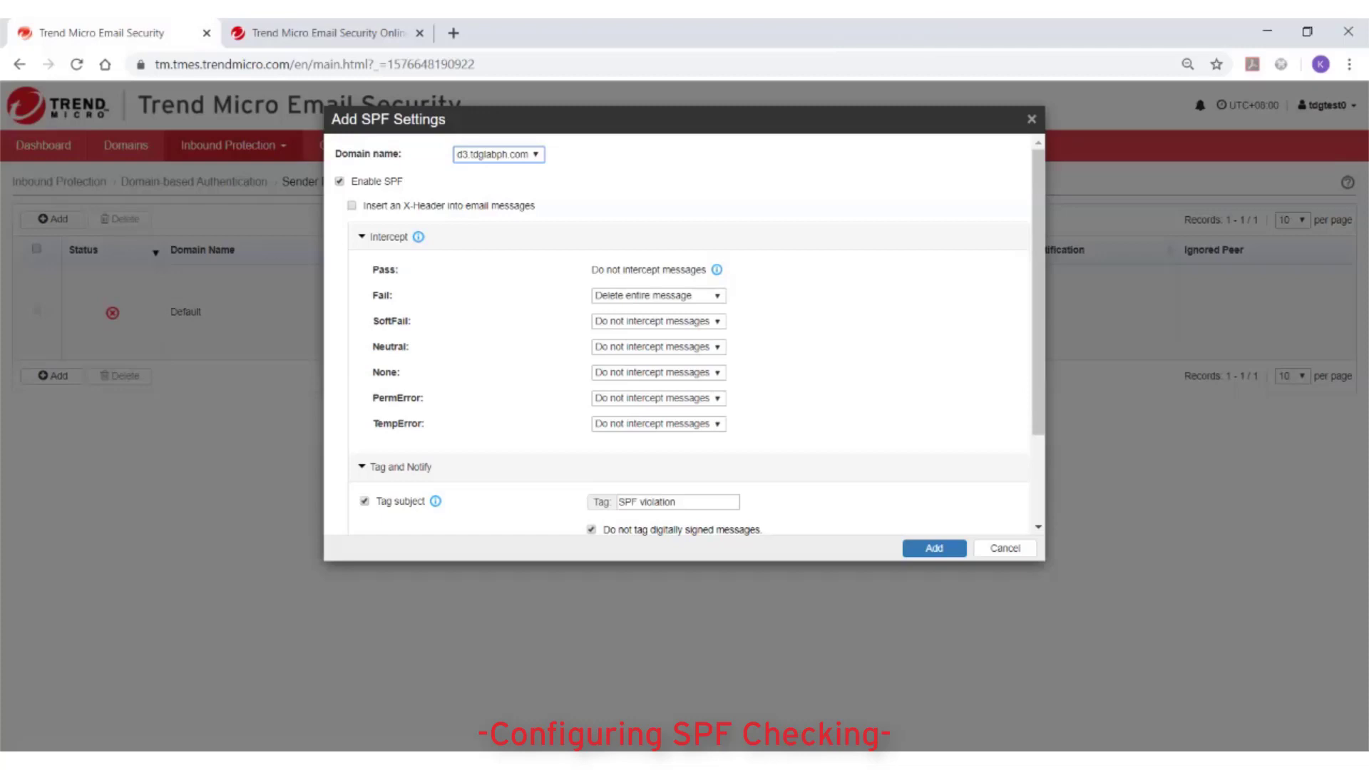
pyautogui.scroll(-2, 685, 332)
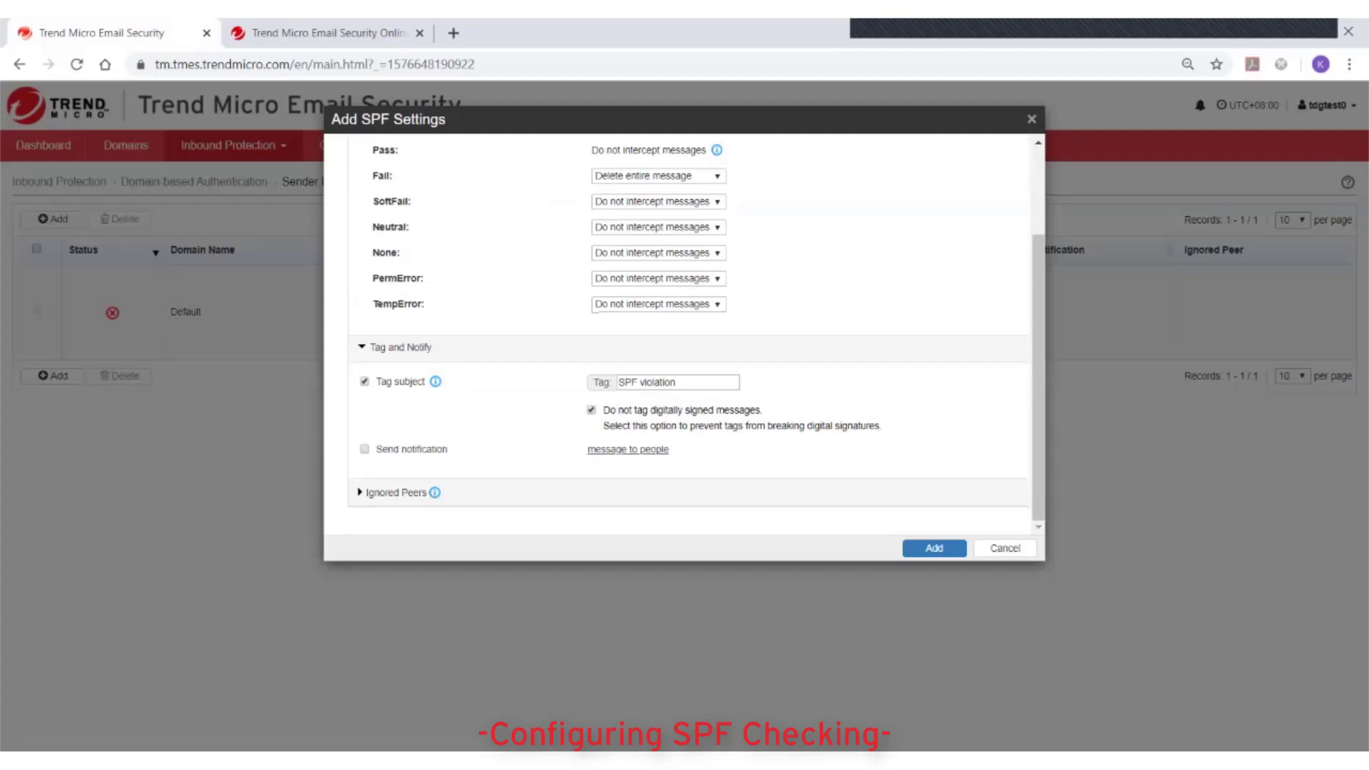
# - Add trendmicro.com under Ignored Peers in the new SPF setting
pyautogui.click(396, 492)
pyautogui.scroll(-3, 685, 374)
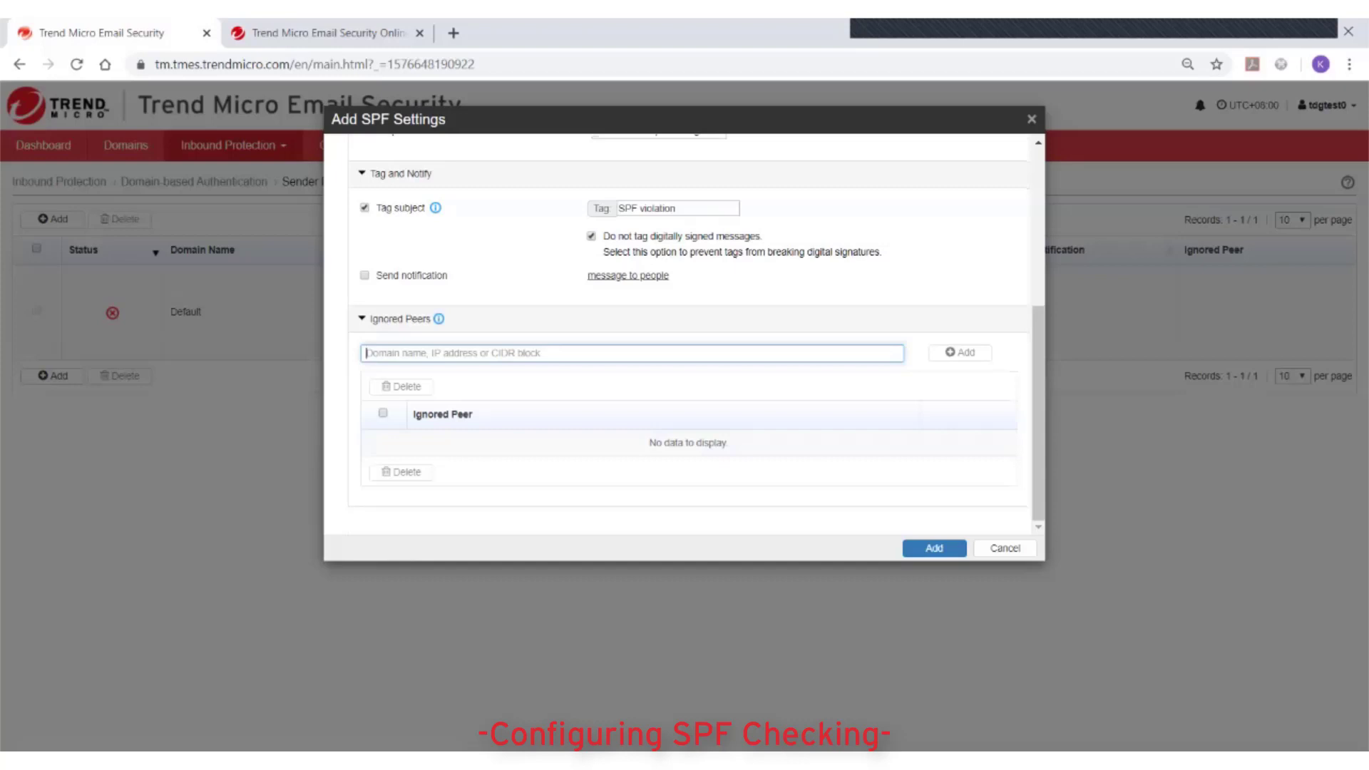
pyautogui.write('trendm')
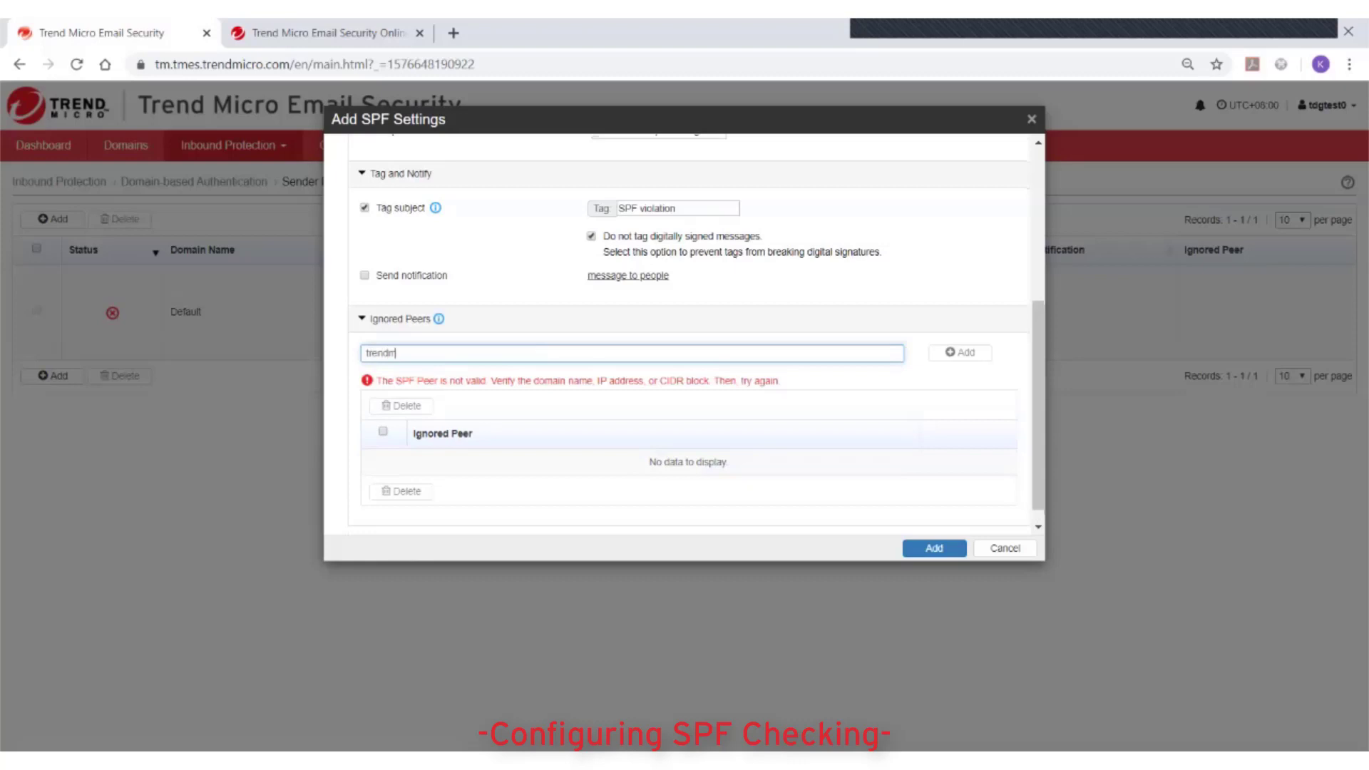
pyautogui.write('icro.com')
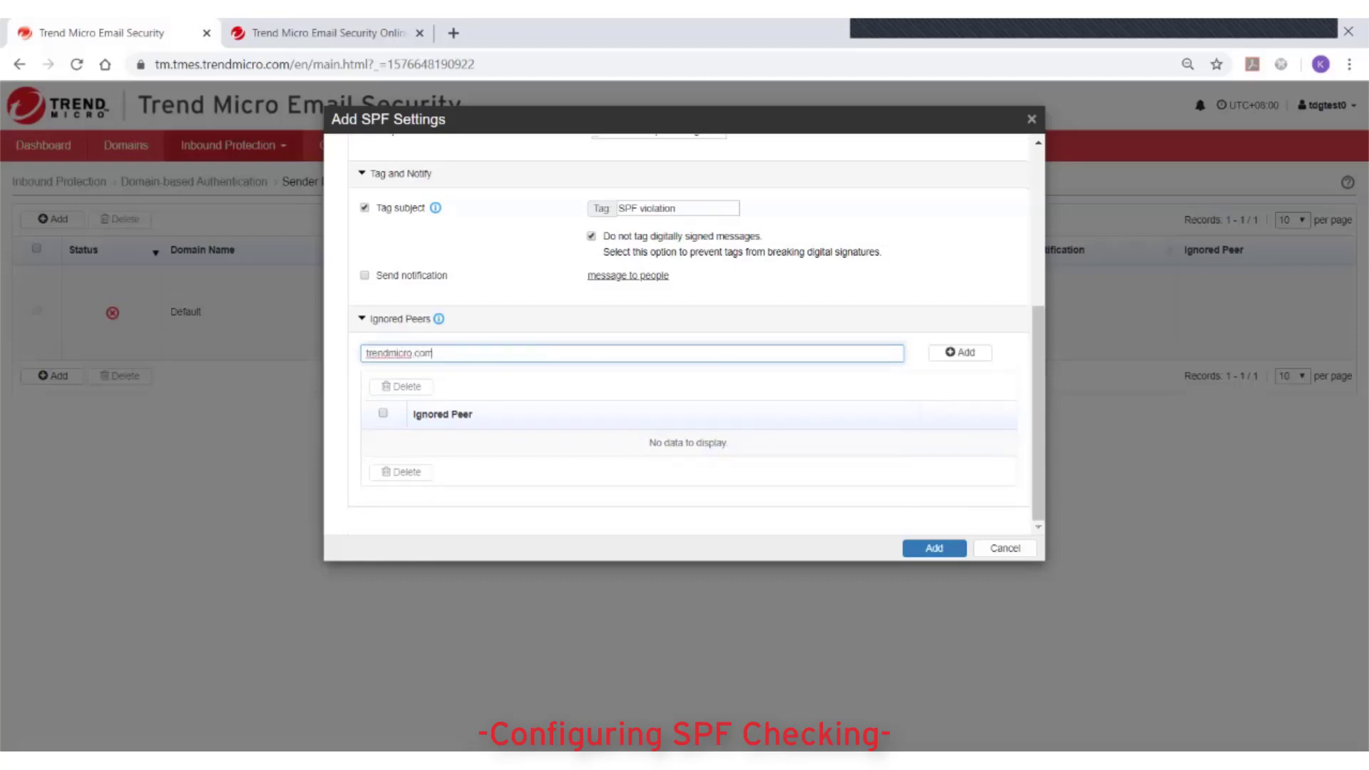
pyautogui.click(959, 351)
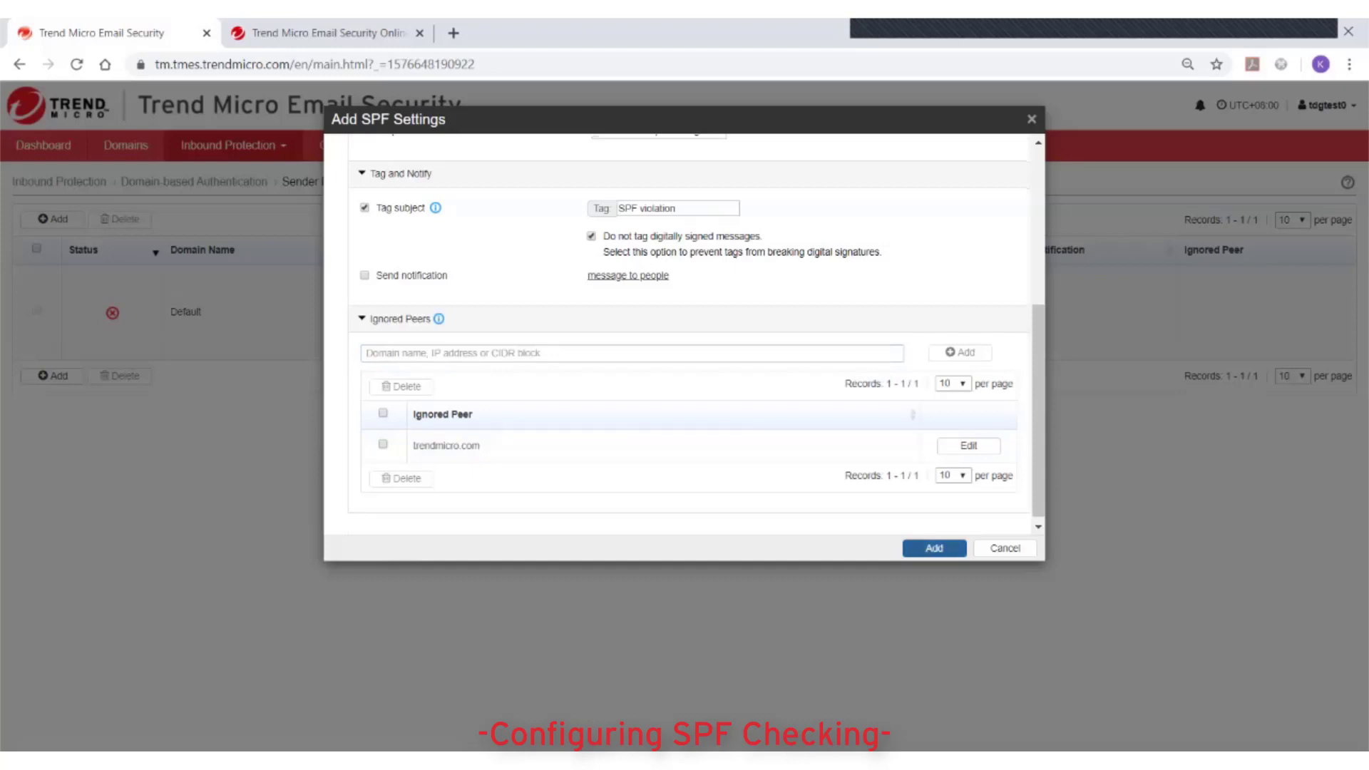
# - Save the d3.tdglabph.com SPF policy with trendmicro.com as its ignored peer
pyautogui.click(934, 548)
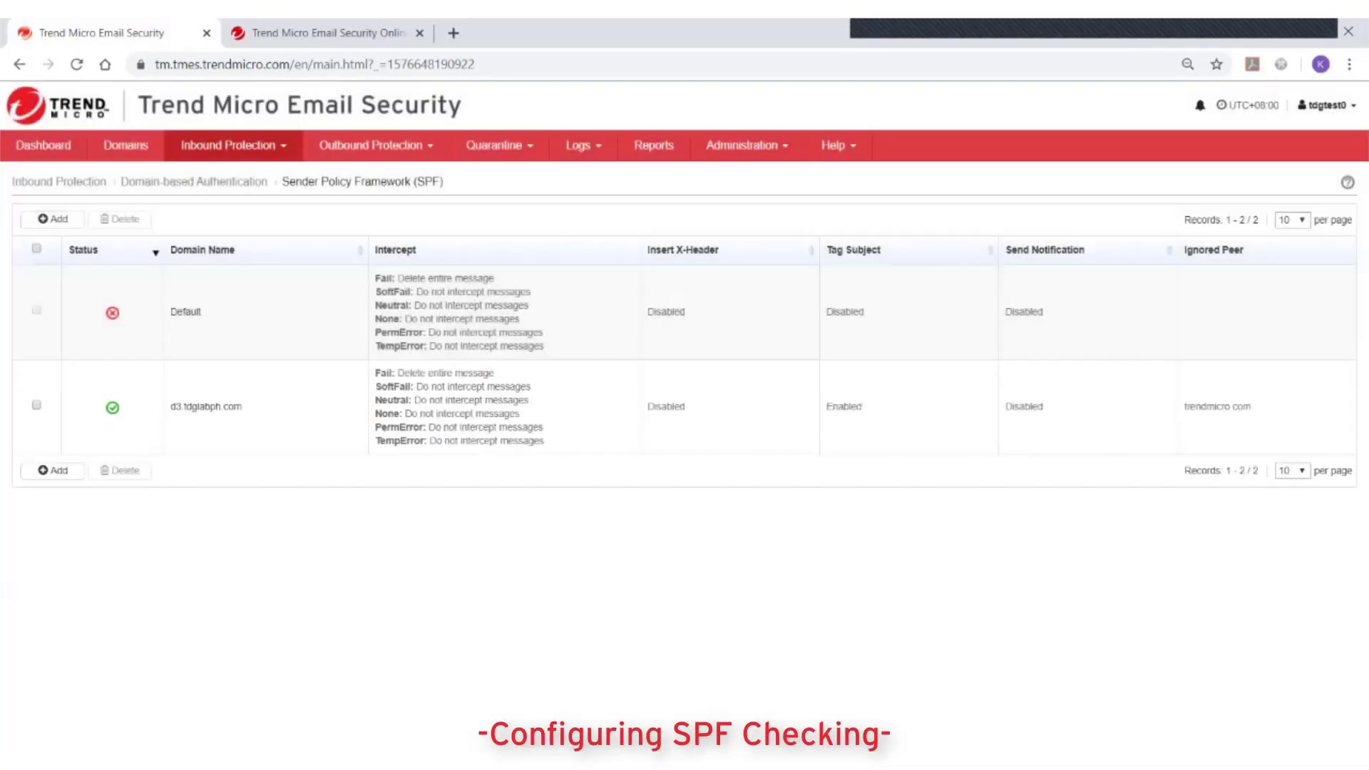